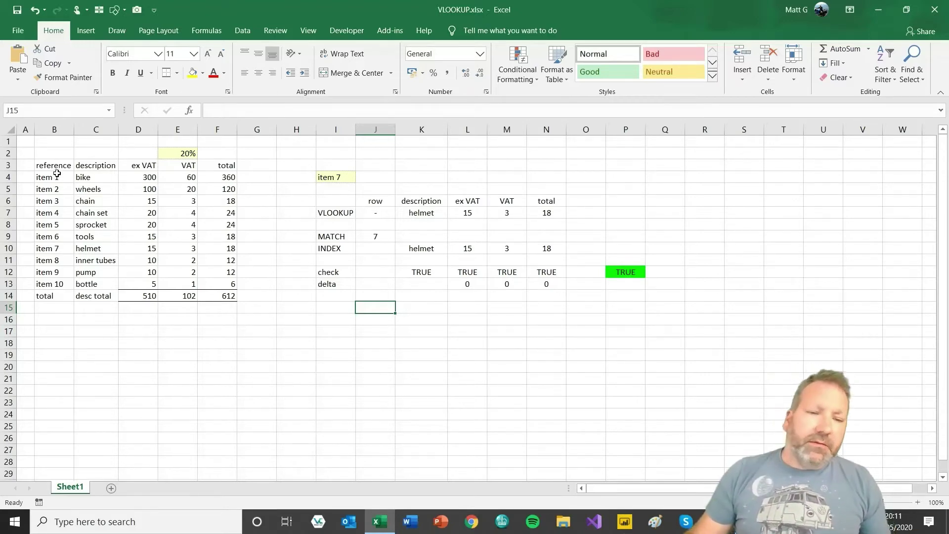
Step: Select the item table's data in B4:F13 and view the formula behind the bike's total
{"action": "left_click_drag", "start_coordinate": [57, 174], "coordinate": [99, 249]}
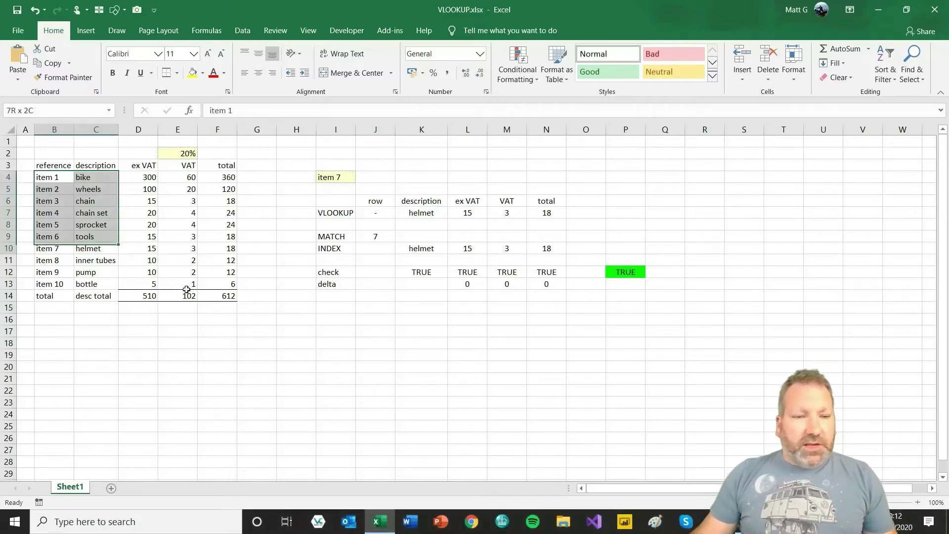
{"action": "left_click", "coordinate": [224, 286], "text": "shift"}
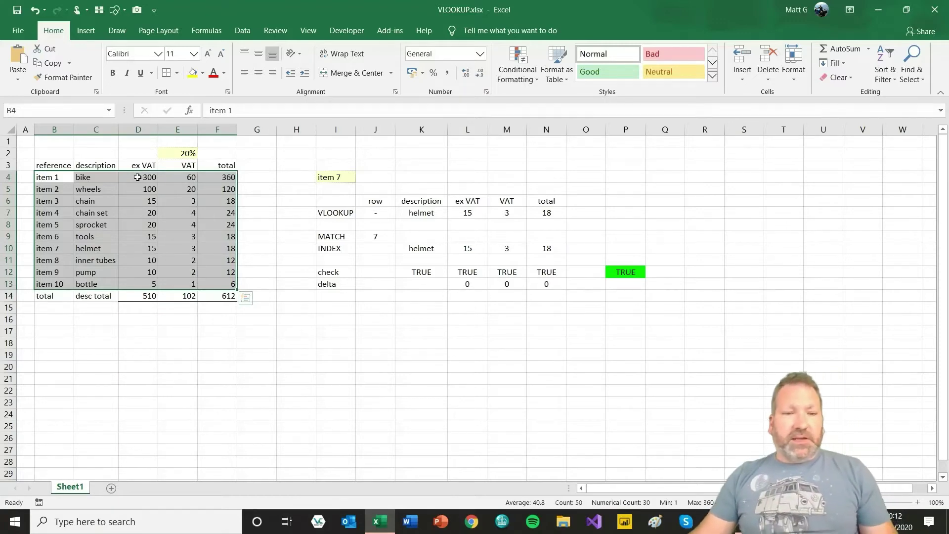
{"action": "left_click", "coordinate": [226, 176]}
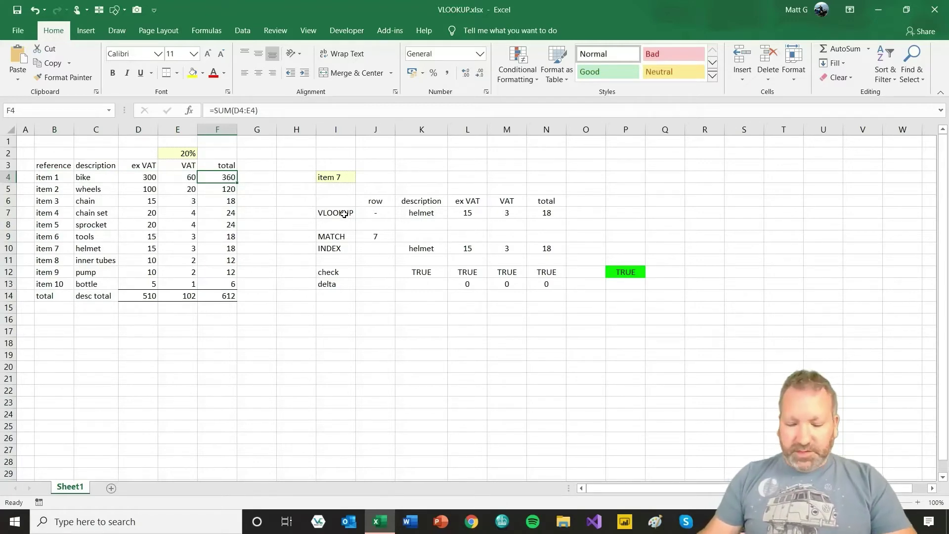
Step: Inspect the lookup value, table array and column index arguments of the description VLOOKUP formula in K7
{"action": "left_click", "coordinate": [427, 213]}
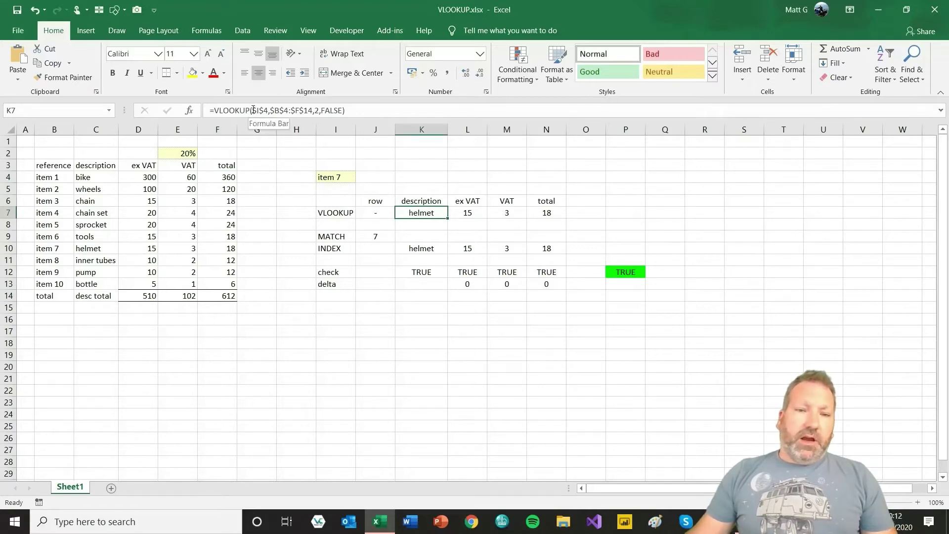
{"action": "left_click_drag", "start_coordinate": [253, 110], "coordinate": [269, 110]}
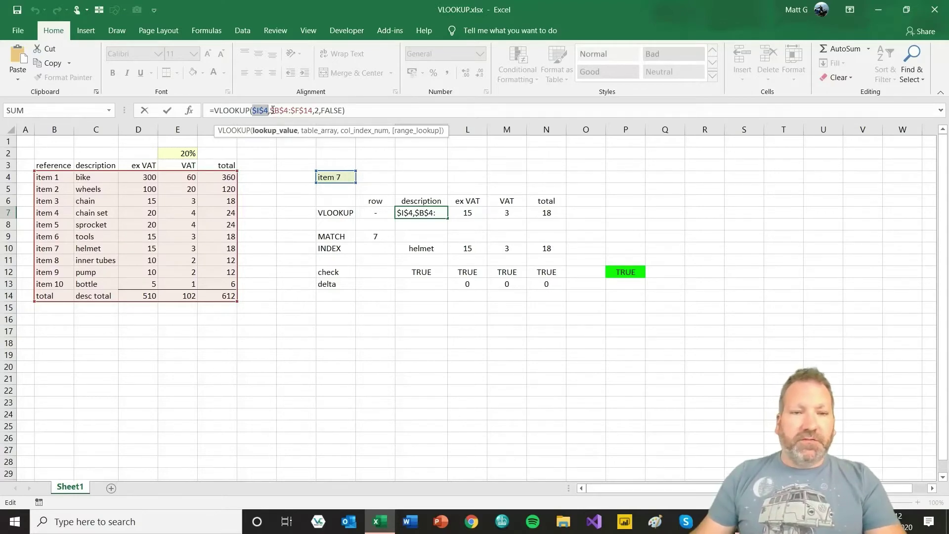
{"action": "left_click_drag", "start_coordinate": [270, 110], "coordinate": [313, 110]}
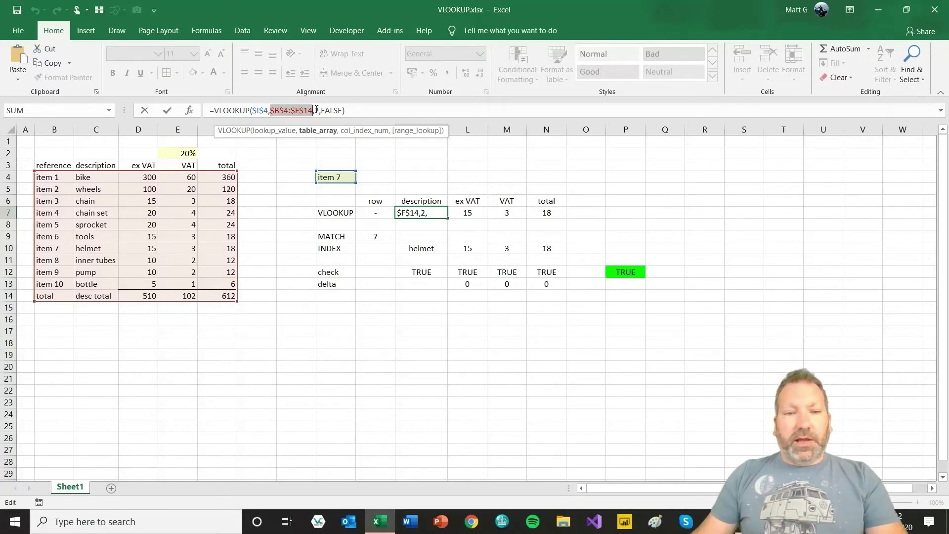
{"action": "left_click_drag", "start_coordinate": [314, 110], "coordinate": [319, 110]}
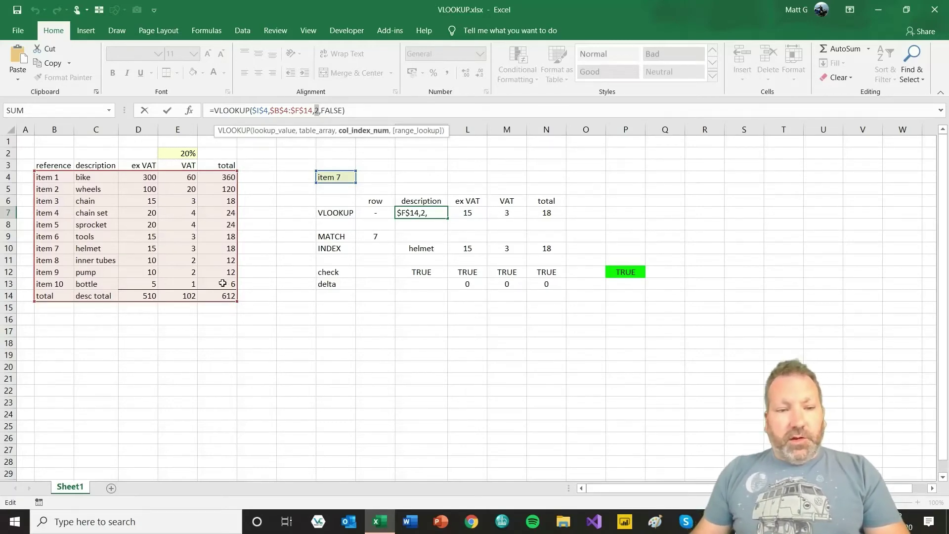
{"action": "key", "text": "ctrl+Return"}
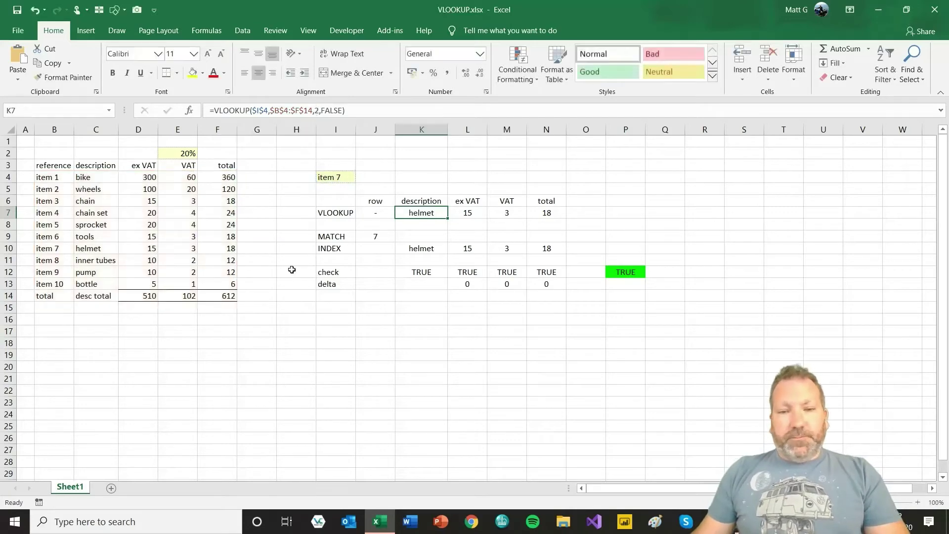
Step: Inspect the column index arguments in the ex VAT, VAT and total VLOOKUP formulas in L7, M7 and N7
{"action": "left_click", "coordinate": [467, 213]}
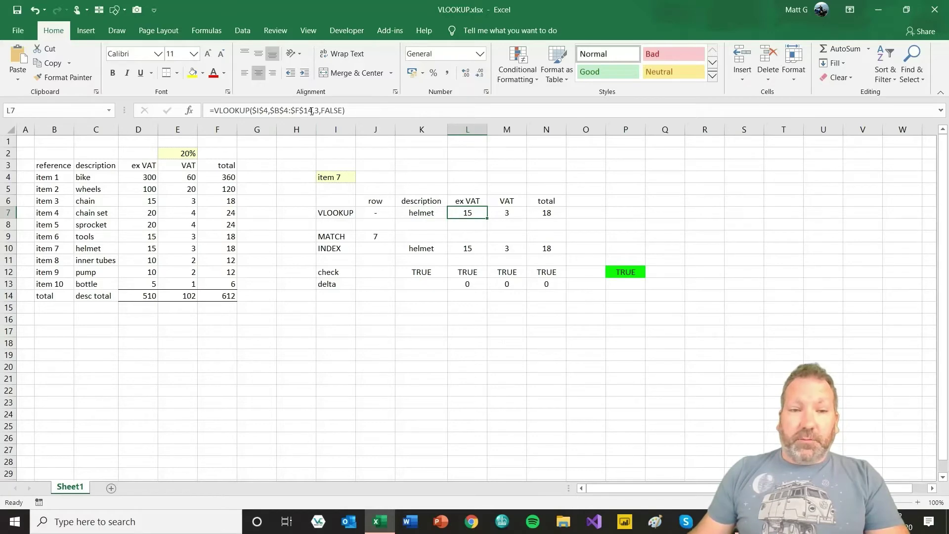
{"action": "double_click", "coordinate": [475, 212]}
{"action": "key", "text": "ctrl+Return"}
{"action": "left_click", "coordinate": [509, 212]}
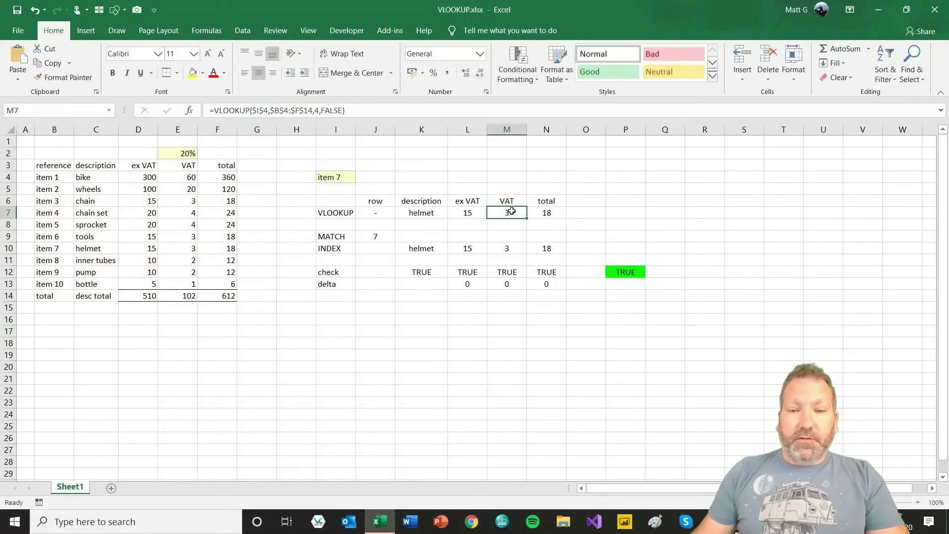
{"action": "left_click", "coordinate": [318, 110]}
{"action": "key", "text": "ctrl+Return"}
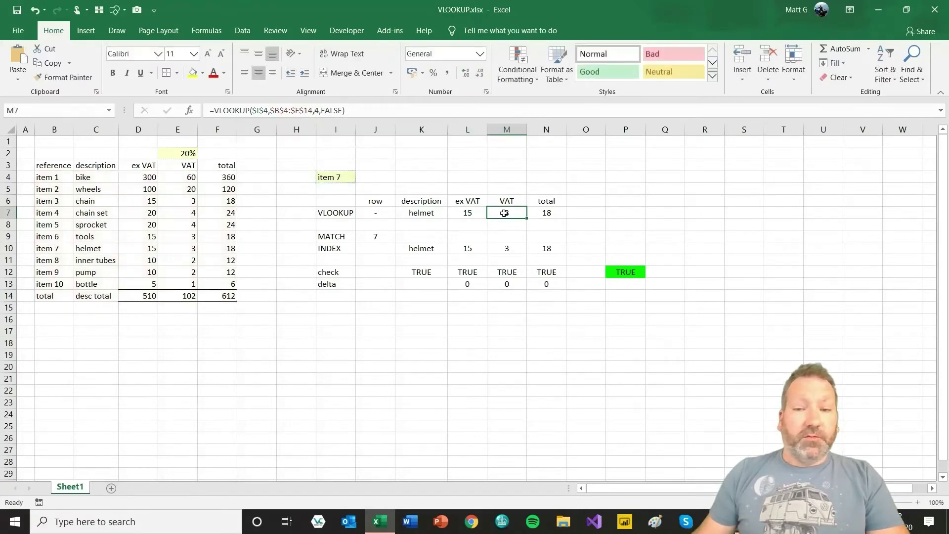
{"action": "left_click", "coordinate": [546, 213]}
{"action": "left_click", "coordinate": [315, 110]}
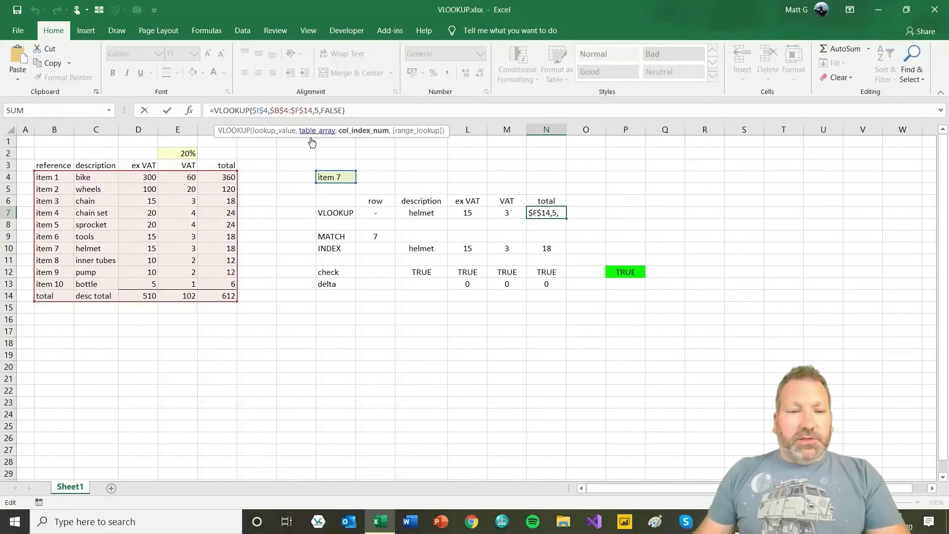
{"action": "key", "text": "ctrl+Return"}
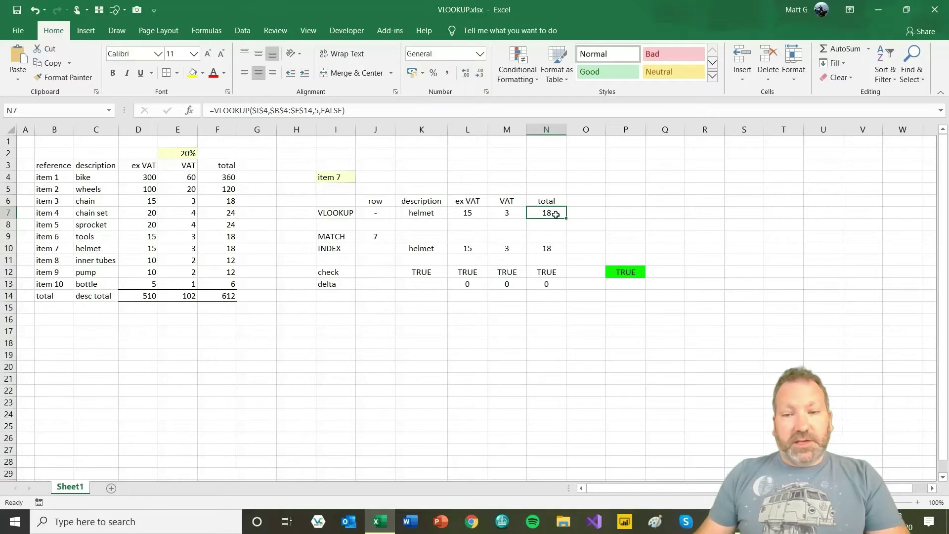
Step: Insert two blank columns between the description and ex VAT columns of the item table
{"action": "left_click", "coordinate": [140, 129]}
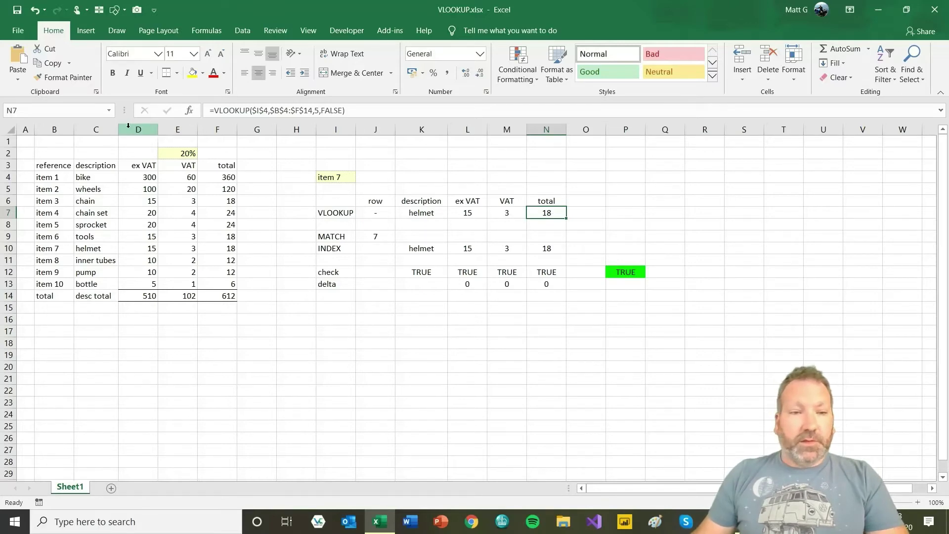
{"action": "left_click_drag", "start_coordinate": [141, 128], "coordinate": [171, 129]}
{"action": "right_click", "coordinate": [171, 131]}
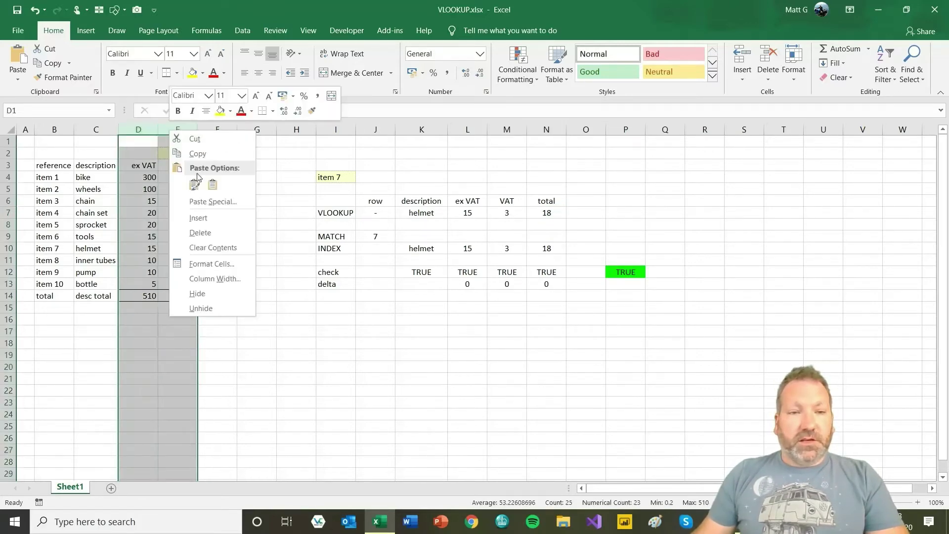
{"action": "left_click", "coordinate": [200, 218]}
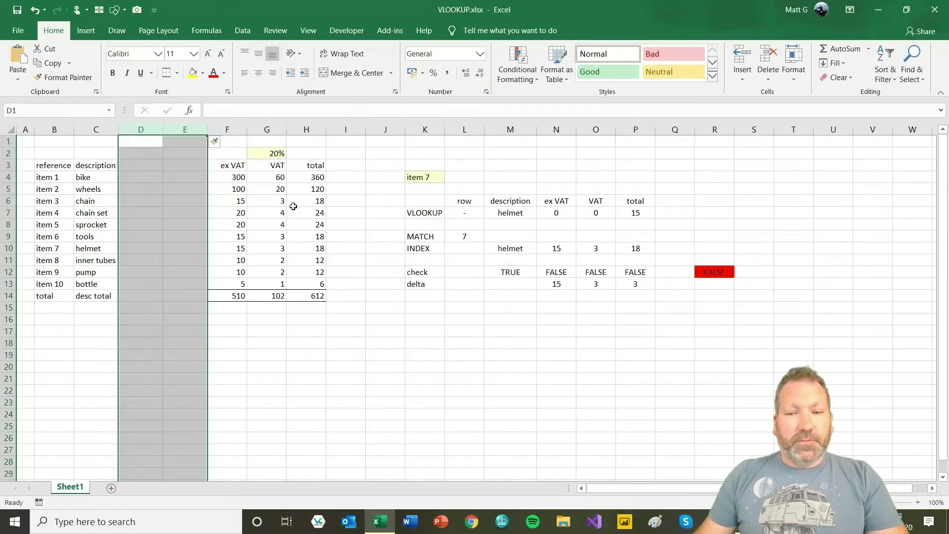
Step: Examine the VLOOKUP formulas in N7:P7, the ex VAT and VAT result columns, and the overall check in R12
{"action": "left_click", "coordinate": [566, 213]}
{"action": "left_click", "coordinate": [596, 213]}
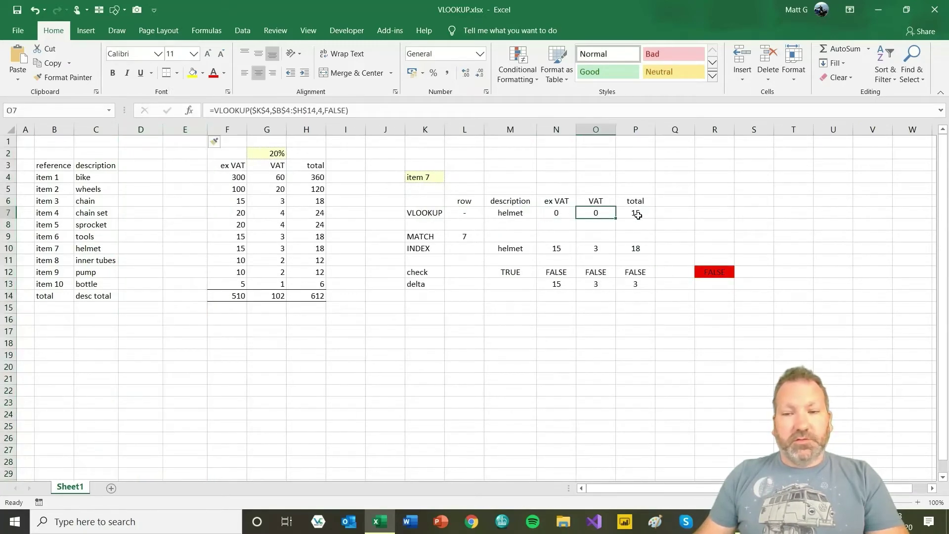
{"action": "left_click", "coordinate": [636, 214]}
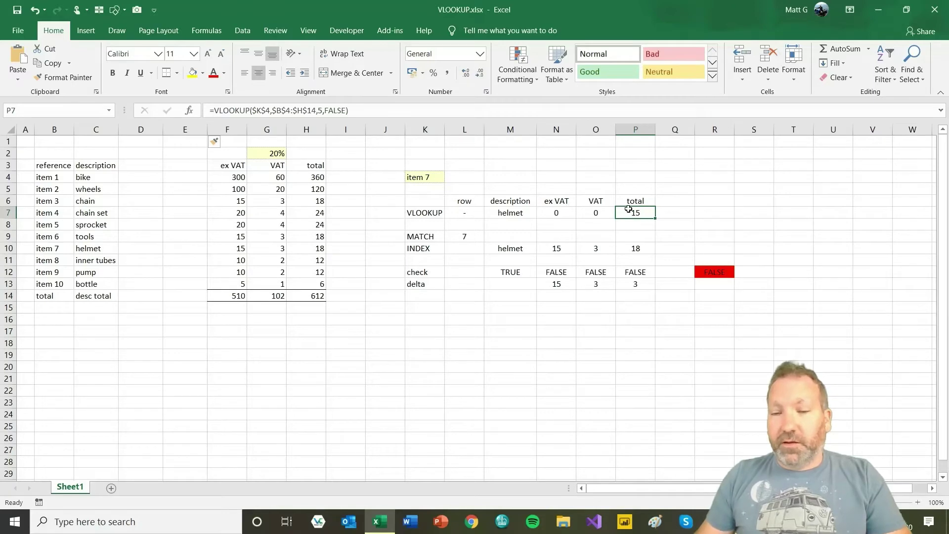
{"action": "left_click_drag", "start_coordinate": [557, 130], "coordinate": [595, 131]}
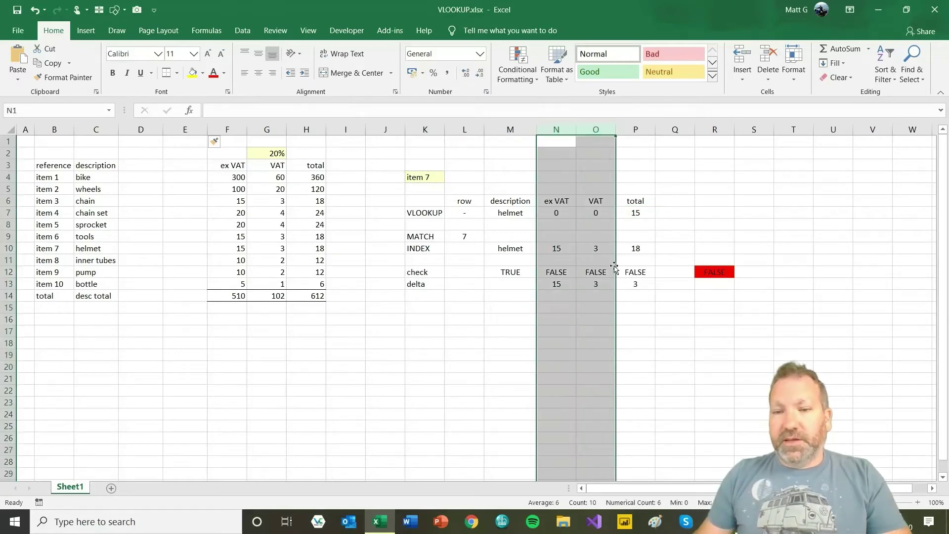
{"action": "left_click", "coordinate": [720, 275]}
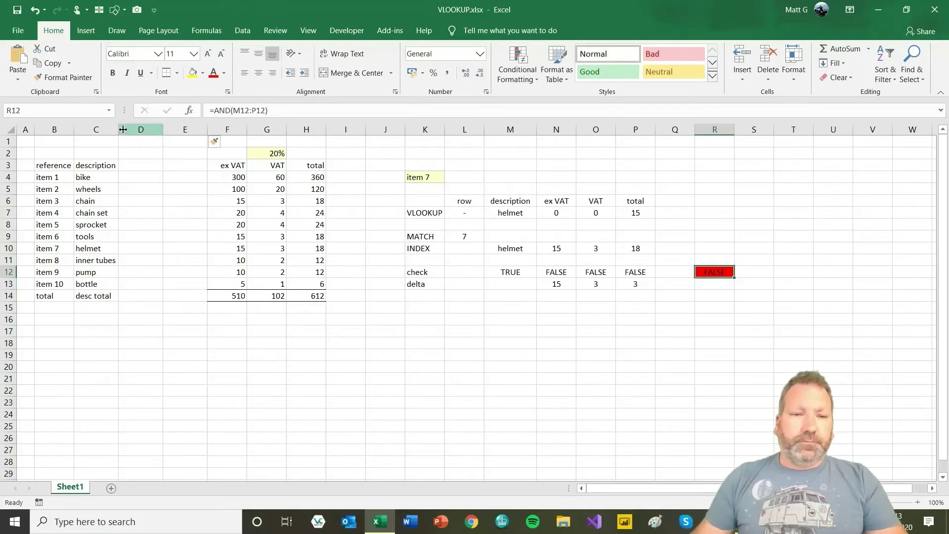
Step: Remove the two blank columns D and E inserted before the ex VAT column
{"action": "left_click_drag", "start_coordinate": [127, 129], "coordinate": [173, 129]}
{"action": "key", "text": "ctrl+minus"}
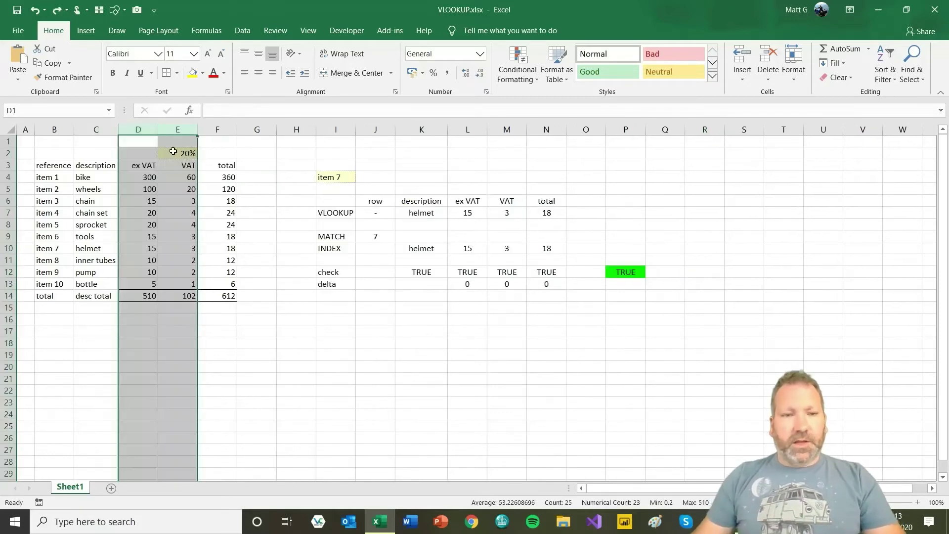
{"action": "left_click", "coordinate": [283, 211]}
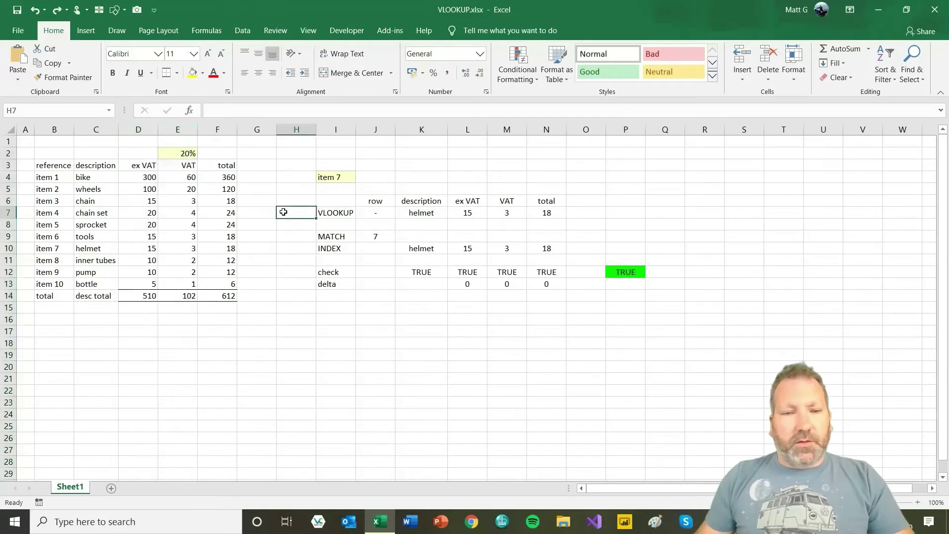
Step: Inspect the hard-coded column index argument in the ex VAT VLOOKUP formula in L7
{"action": "left_click", "coordinate": [465, 211]}
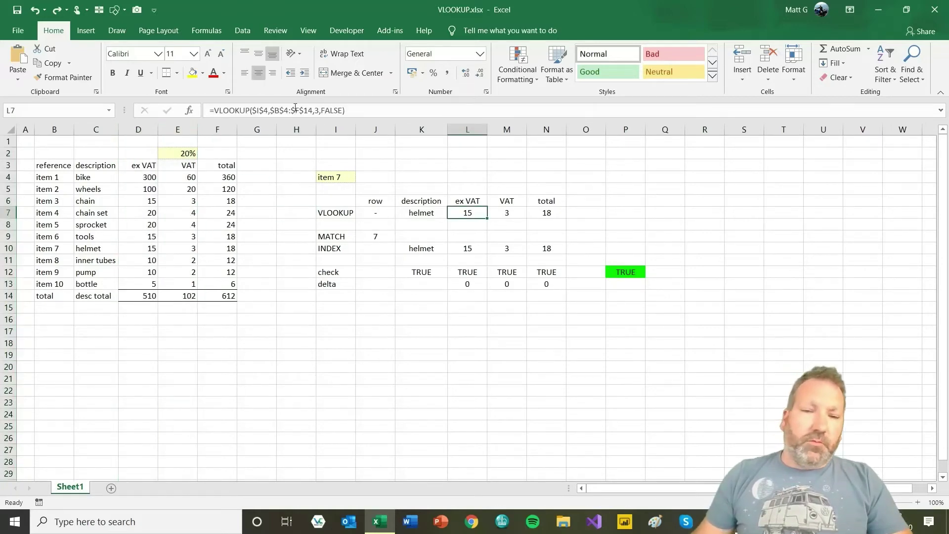
{"action": "double_click", "coordinate": [316, 110]}
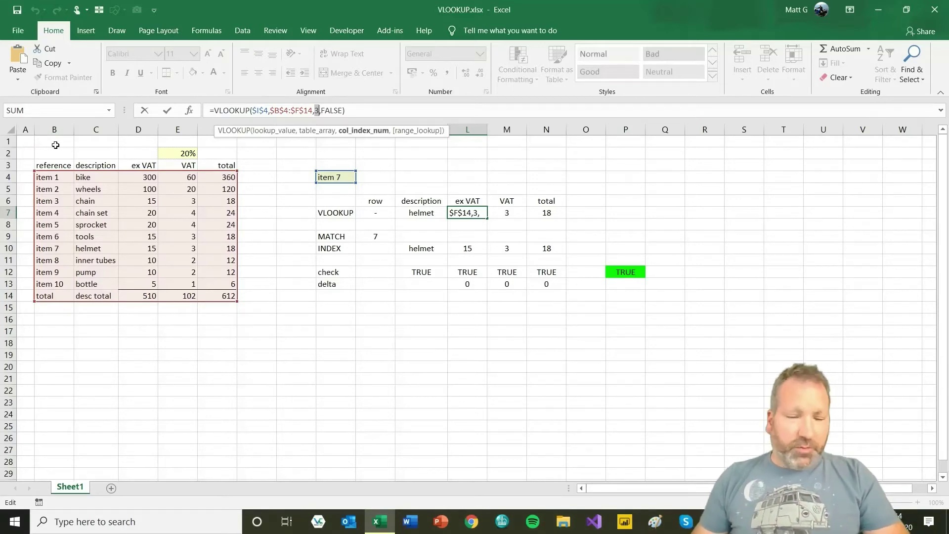
{"action": "key", "text": "ctrl+Return"}
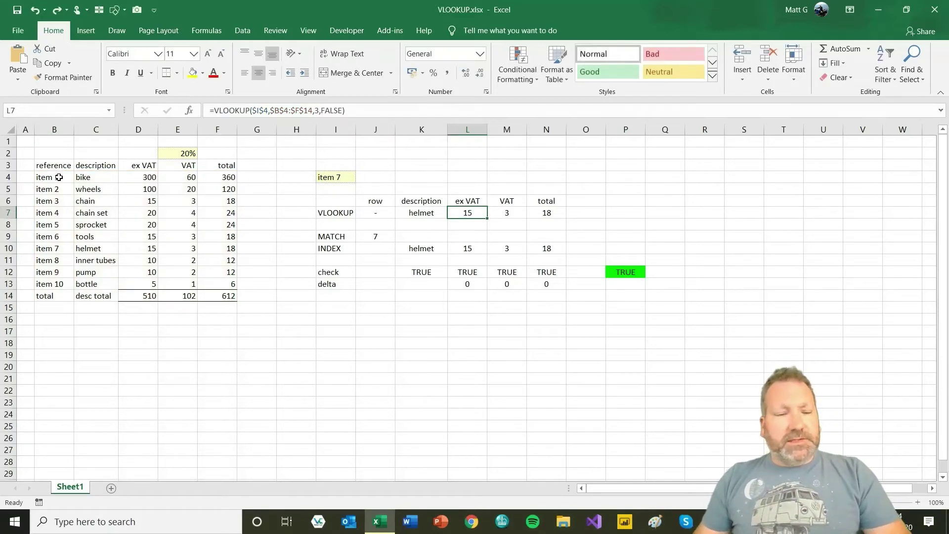
Step: Review the reference column B3:B14 and the descriptions belonging to item 1 and item 4
{"action": "left_click_drag", "start_coordinate": [52, 165], "coordinate": [55, 296]}
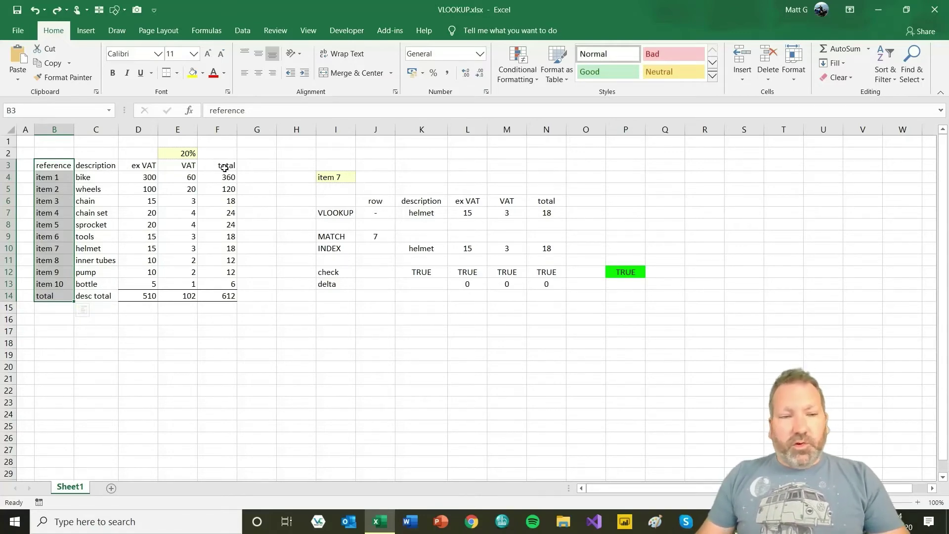
{"action": "left_click", "coordinate": [57, 178]}
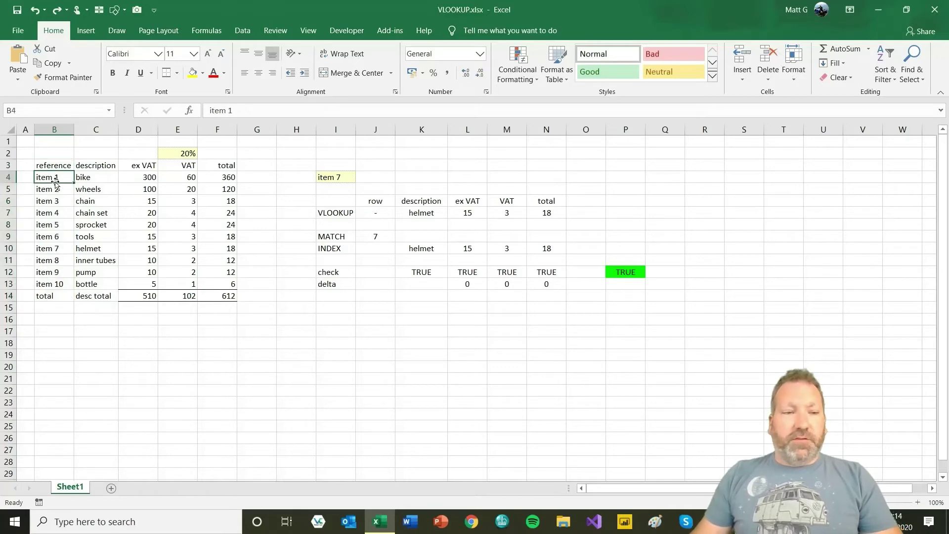
{"action": "left_click", "coordinate": [92, 176]}
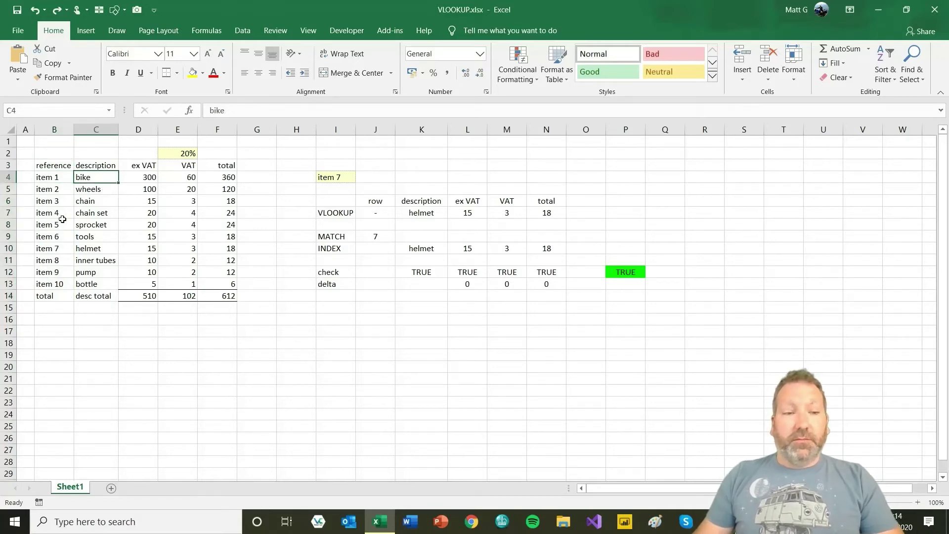
{"action": "left_click", "coordinate": [97, 215]}
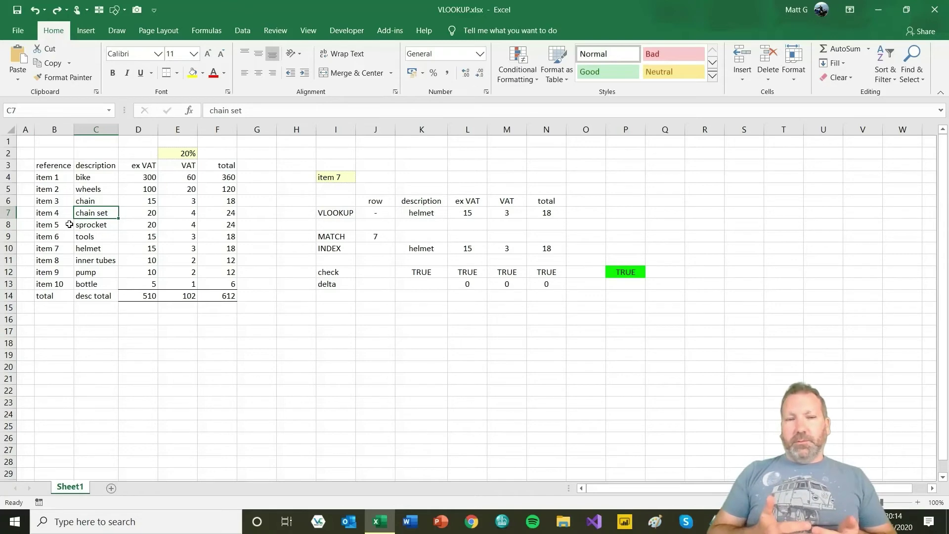
Step: Inspect the MATCH formula in J9 and the cells it references
{"action": "left_click", "coordinate": [369, 235]}
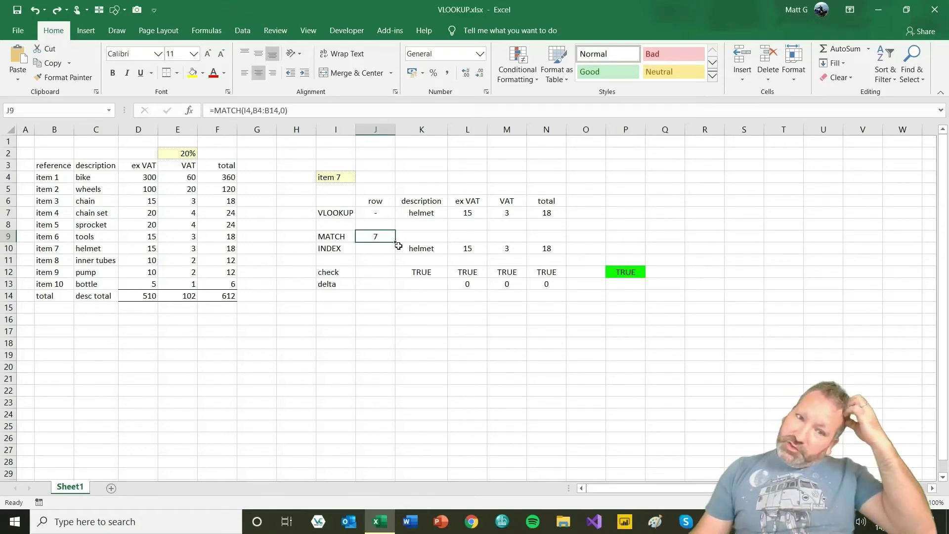
{"action": "key", "text": "F2"}
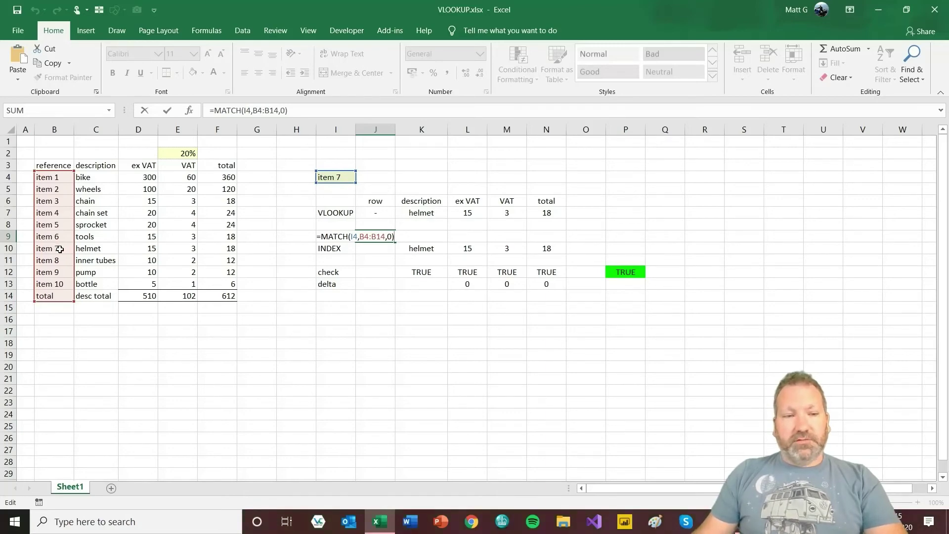
{"action": "key", "text": "ctrl+Return"}
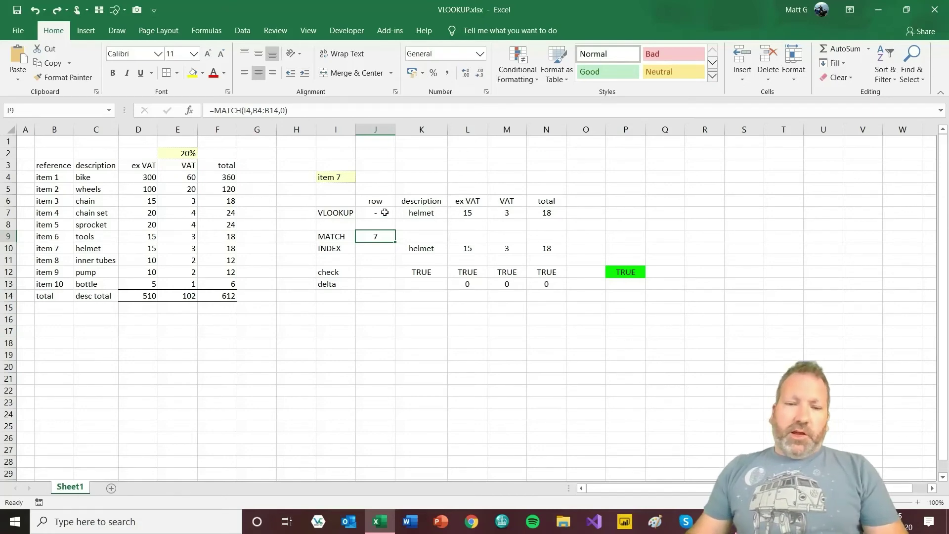
Step: Inspect the description INDEX formula in K10 and the ranges it references
{"action": "left_click", "coordinate": [421, 249]}
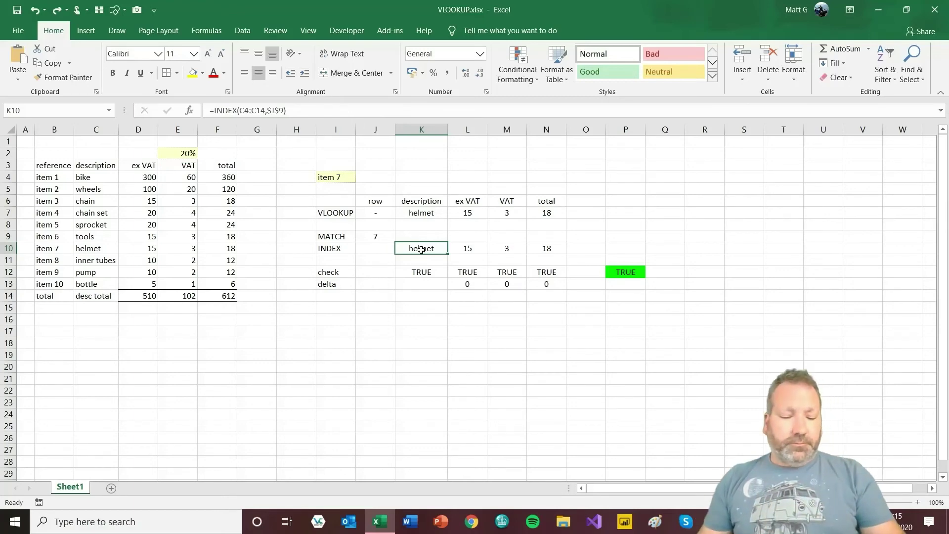
{"action": "double_click", "coordinate": [421, 250]}
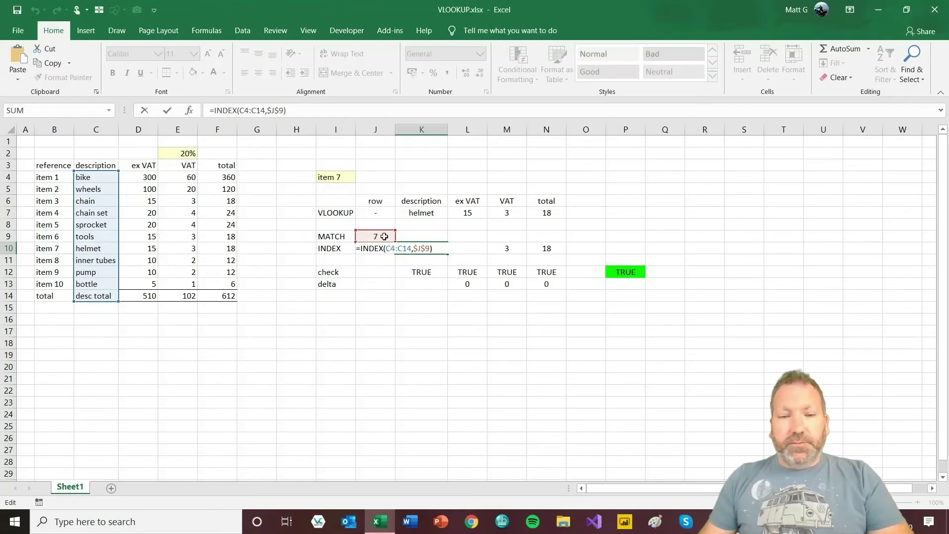
{"action": "key", "text": "Escape"}
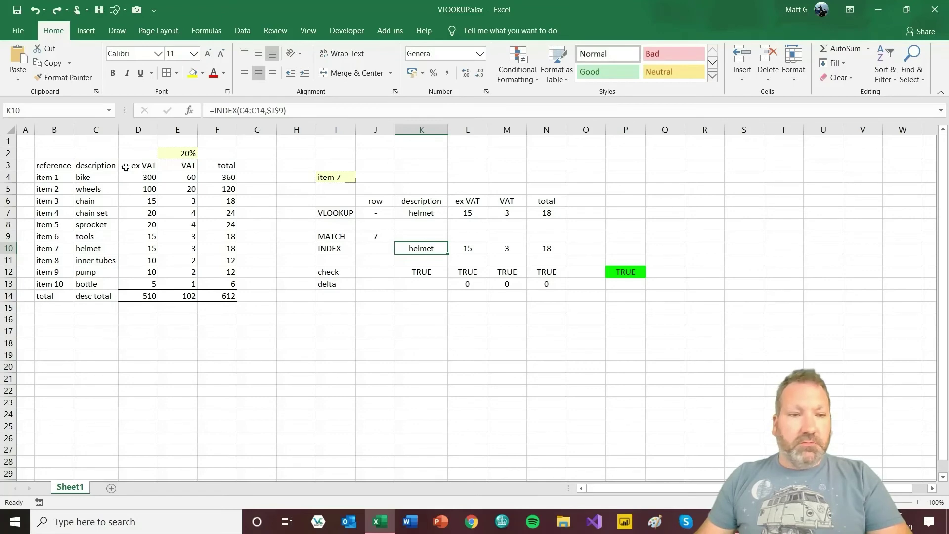
Step: Review the descriptions down to item 7 and inspect the ex VAT, VAT and total INDEX formulas in L10:N10
{"action": "left_click_drag", "start_coordinate": [100, 166], "coordinate": [98, 250]}
{"action": "left_click", "coordinate": [98, 250]}
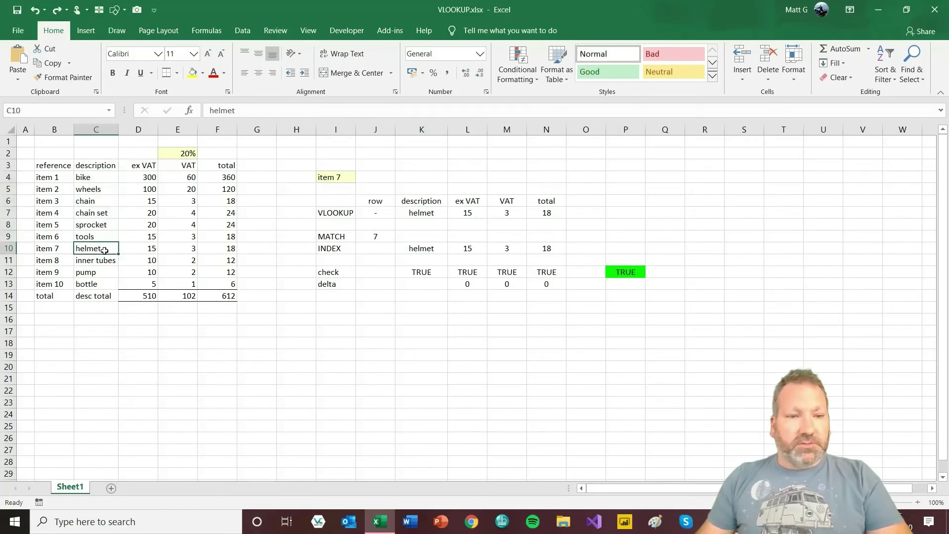
{"action": "left_click", "coordinate": [467, 249]}
{"action": "left_click", "coordinate": [504, 249]}
{"action": "left_click", "coordinate": [547, 248]}
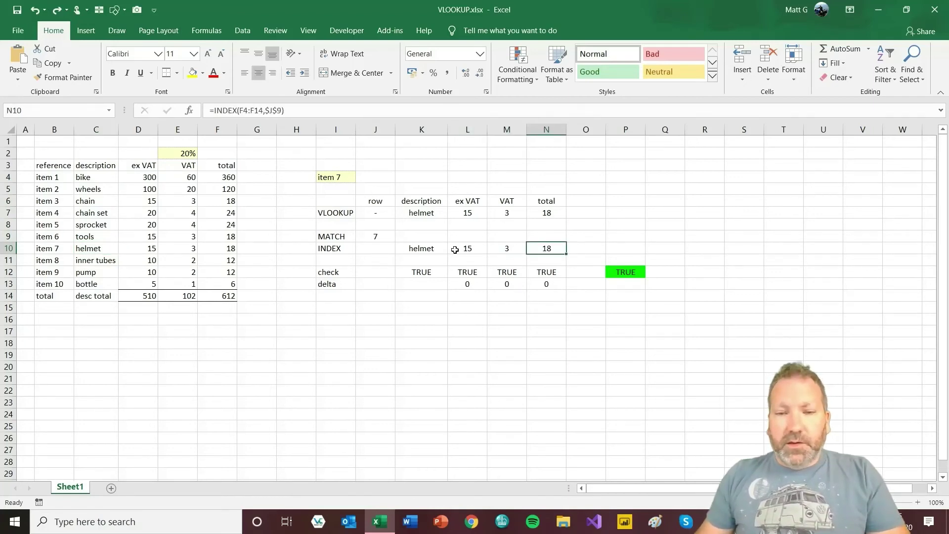
{"action": "left_click_drag", "start_coordinate": [455, 249], "coordinate": [546, 250]}
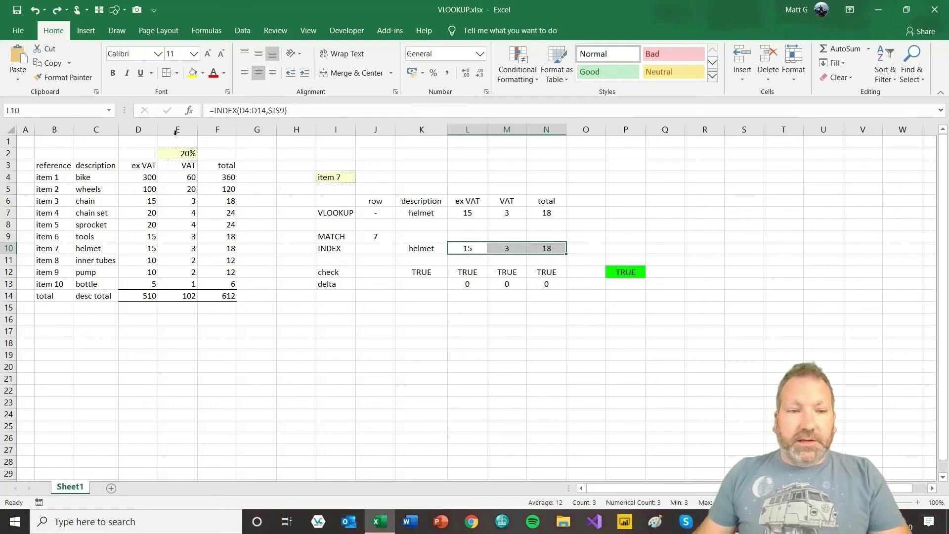
Step: Insert two blank columns before the description column and compare the INDEX results with the VLOOKUP results
{"action": "left_click_drag", "start_coordinate": [94, 129], "coordinate": [132, 129]}
{"action": "right_click", "coordinate": [131, 129]}
{"action": "left_click", "coordinate": [171, 214]}
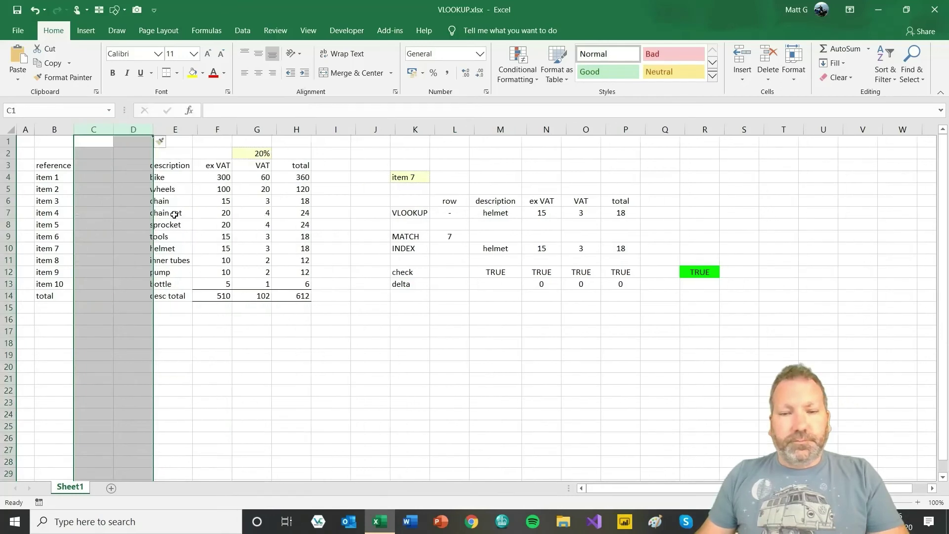
{"action": "left_click_drag", "start_coordinate": [544, 248], "coordinate": [623, 254]}
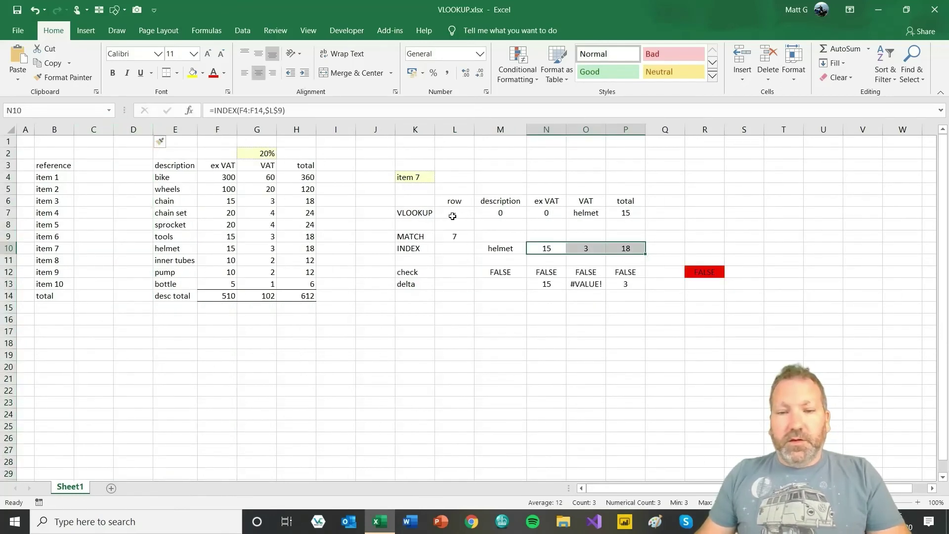
{"action": "left_click_drag", "start_coordinate": [496, 213], "coordinate": [626, 213]}
{"action": "left_click", "coordinate": [599, 233]}
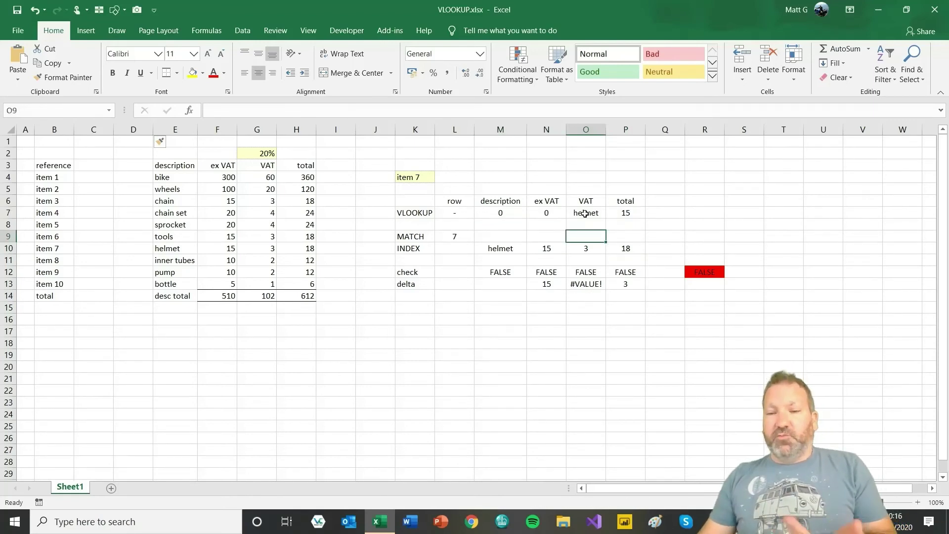
Step: Undo the insertion of the two blank columns between the reference and description columns
{"action": "left_click", "coordinate": [85, 145]}
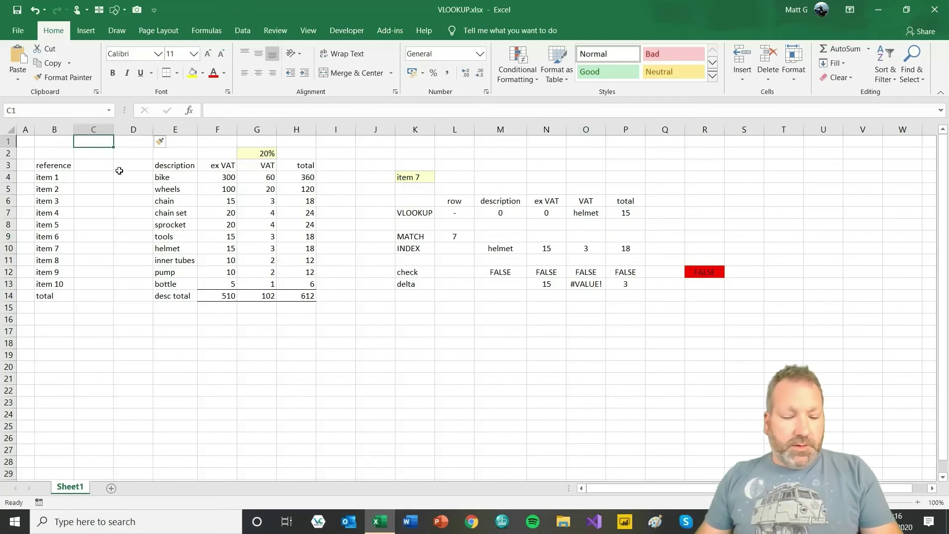
{"action": "key", "text": "ctrl+z"}
{"action": "left_click", "coordinate": [124, 199]}
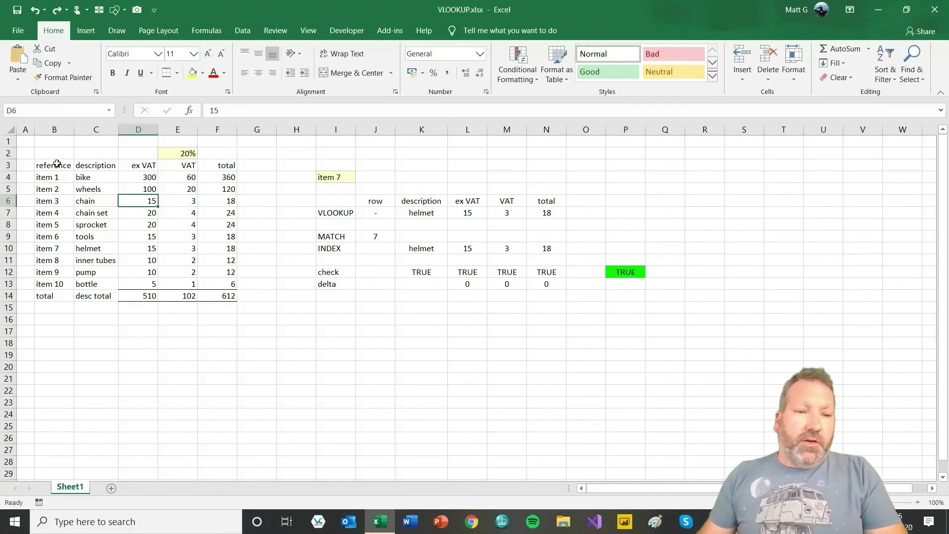
Step: Review the reference and description ranges B3:B14 and C3:C14, and inspect the MATCH formula in J9
{"action": "left_click_drag", "start_coordinate": [59, 165], "coordinate": [59, 297]}
{"action": "left_click_drag", "start_coordinate": [96, 166], "coordinate": [105, 297]}
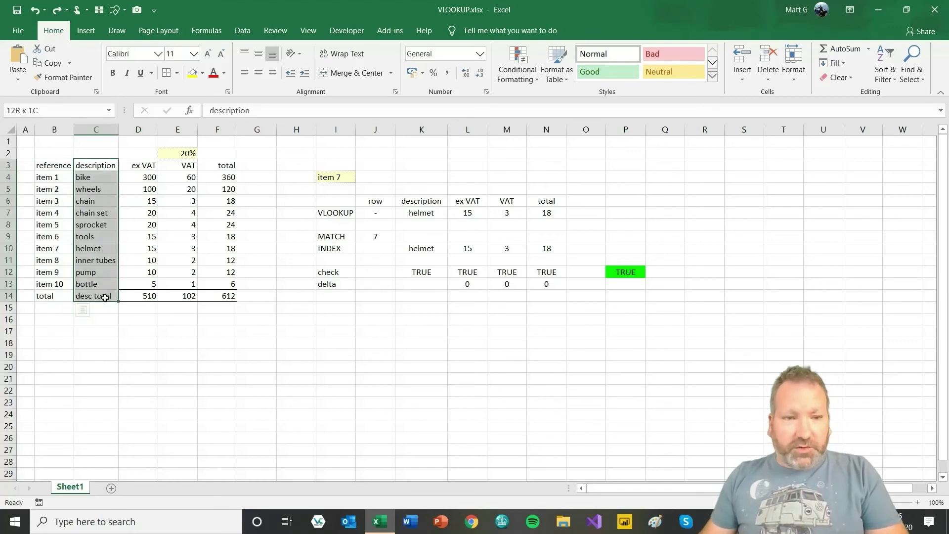
{"action": "left_click", "coordinate": [372, 237]}
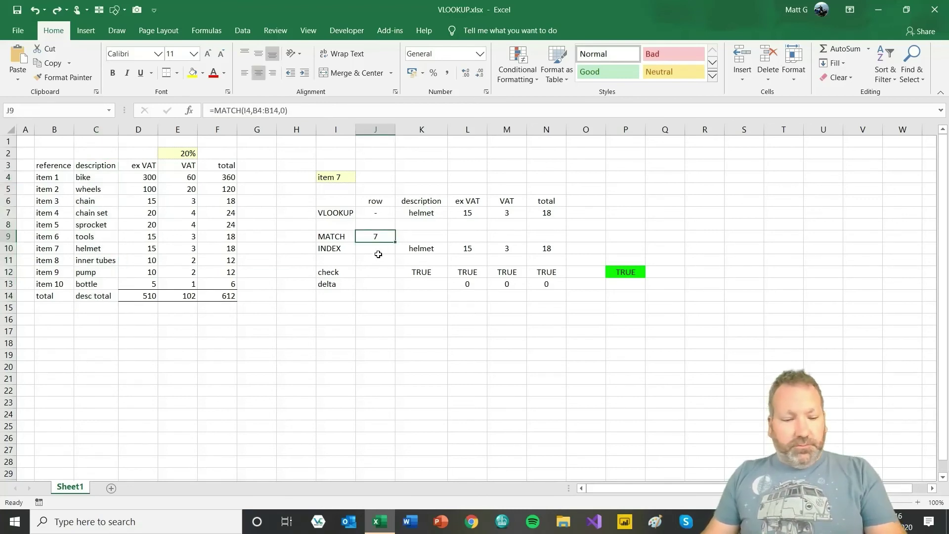
{"action": "key", "text": "F2"}
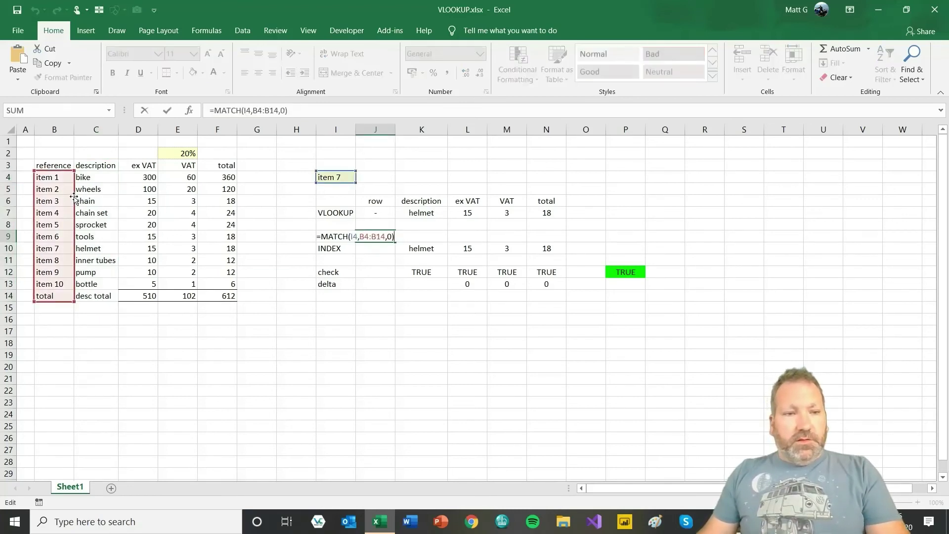
{"action": "key", "text": "ctrl+Return"}
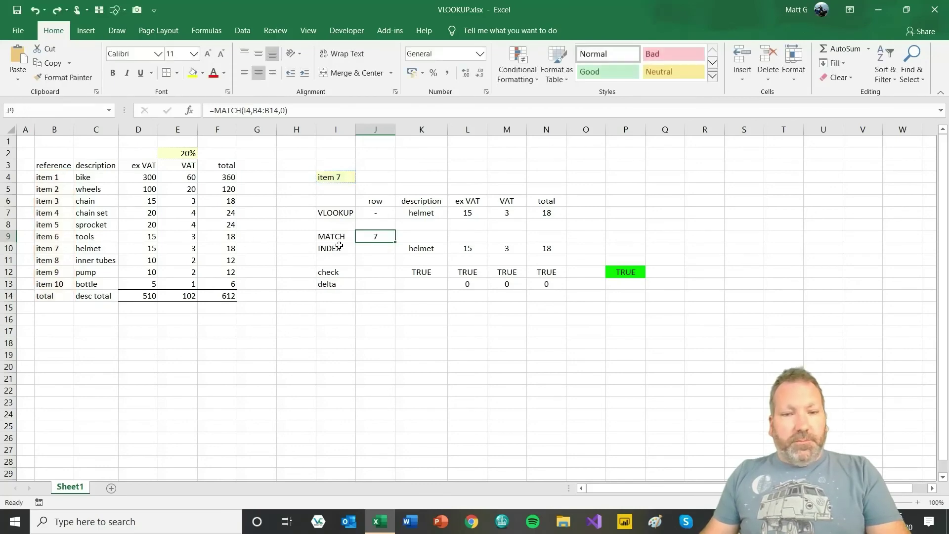
Step: Inspect how the INDEX formula in K10 uses the description range and the row number from J9
{"action": "left_click", "coordinate": [418, 250]}
{"action": "key", "text": "F2"}
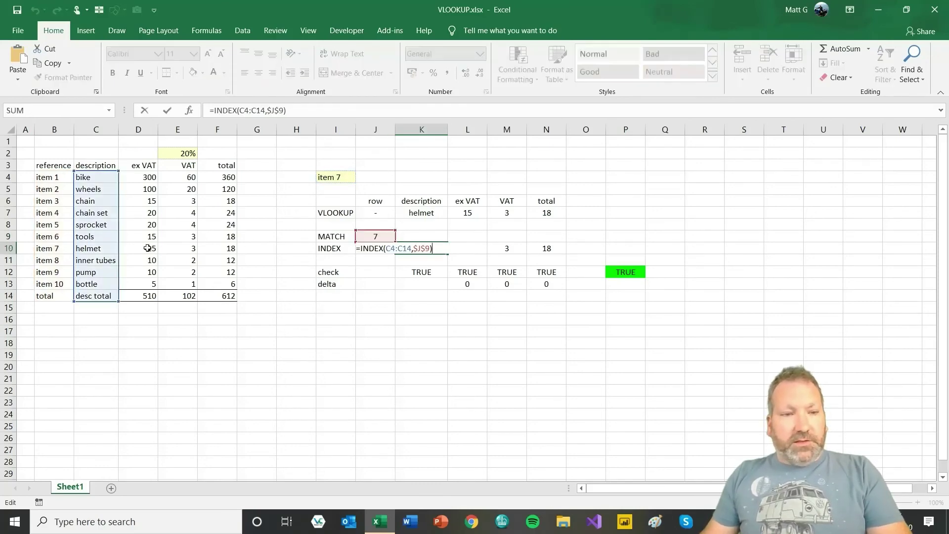
{"action": "key", "text": "ctrl+Return"}
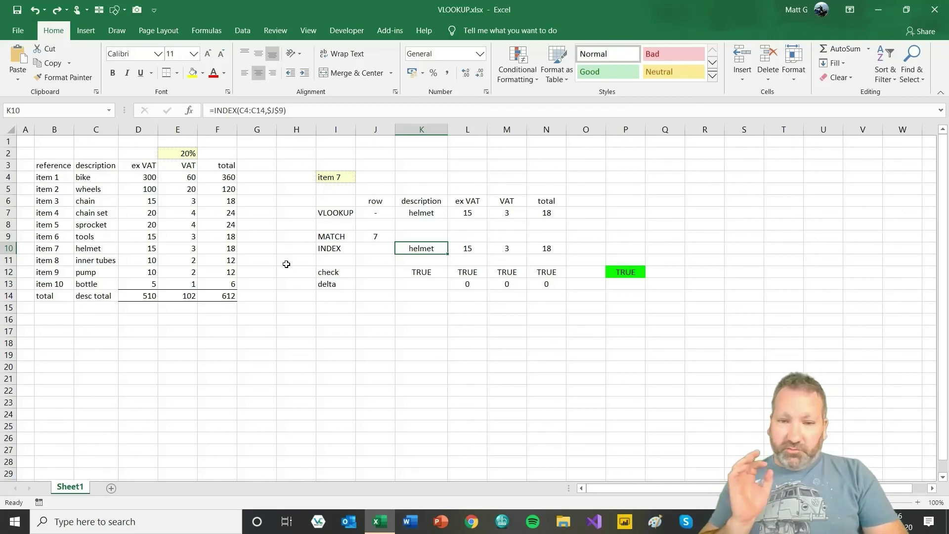
Step: Copy MATCH(I4,B4:B14,0) from J9 and substitute it for the $J$9 row argument in the INDEX formula in K10
{"action": "left_click", "coordinate": [364, 239]}
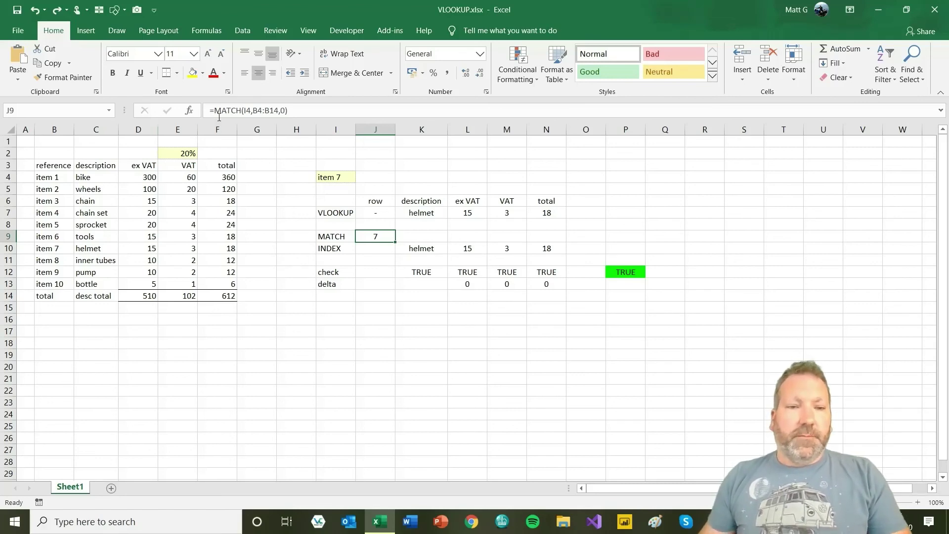
{"action": "left_click_drag", "start_coordinate": [215, 110], "coordinate": [291, 111]}
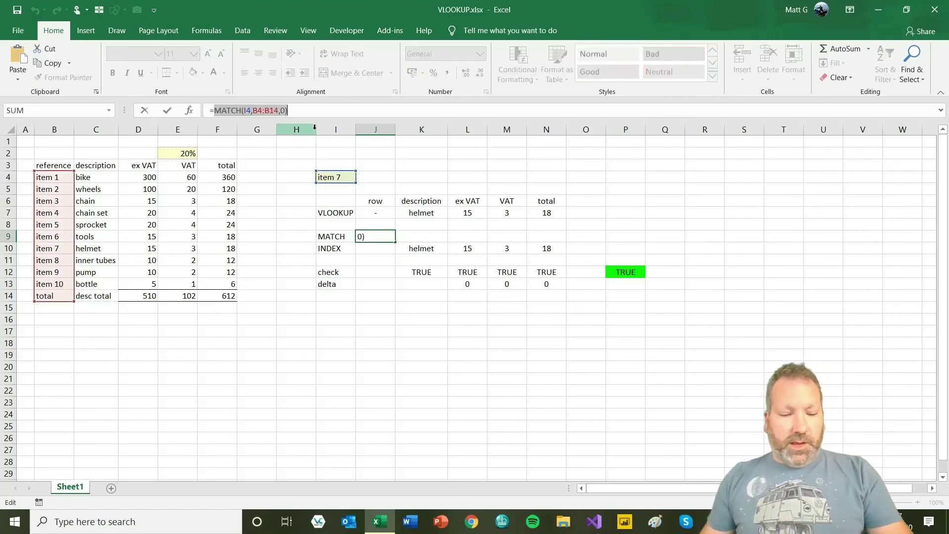
{"action": "key", "text": "Escape"}
{"action": "left_click", "coordinate": [421, 249]}
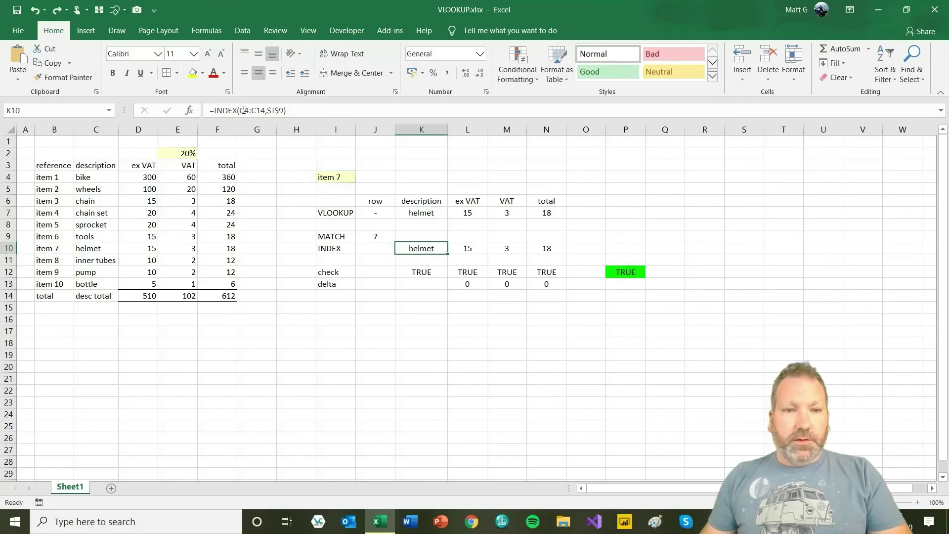
{"action": "left_click_drag", "start_coordinate": [267, 110], "coordinate": [285, 110]}
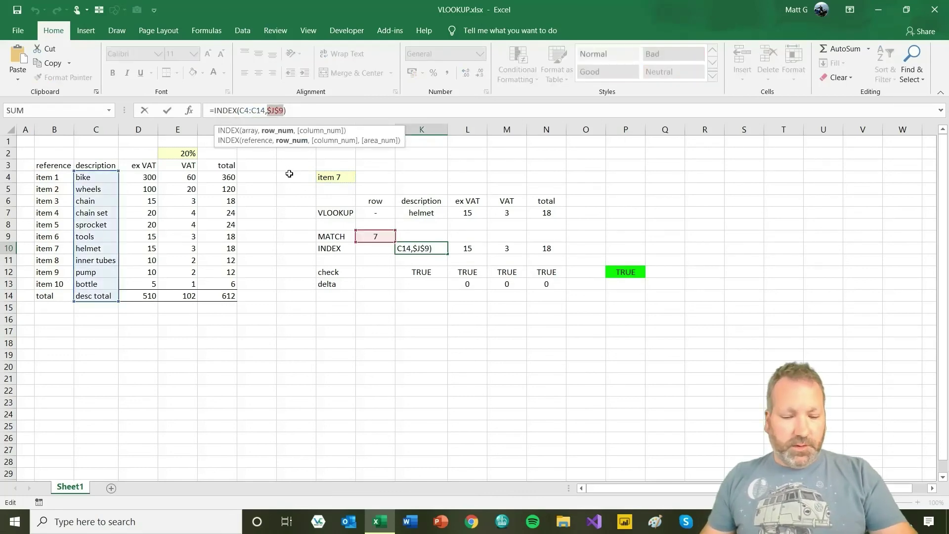
{"action": "key", "text": "ctrl+v"}
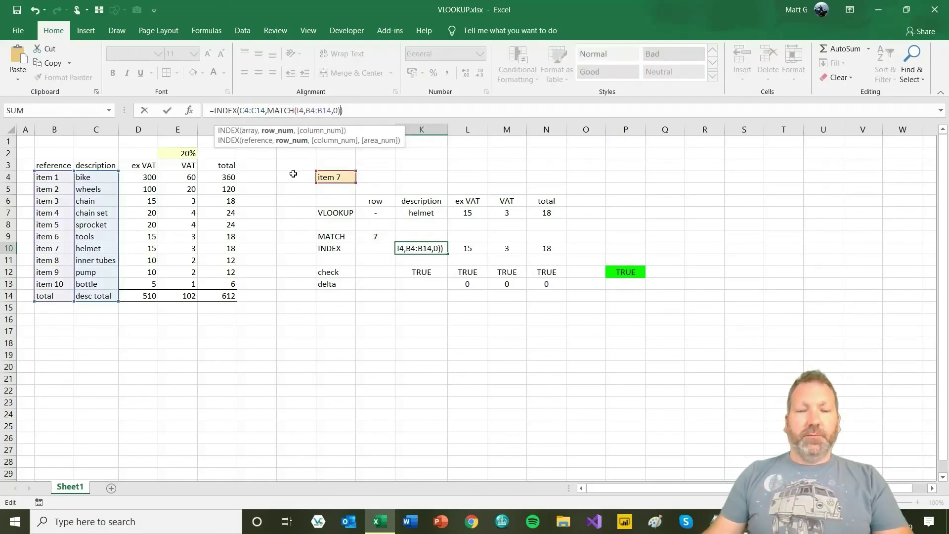